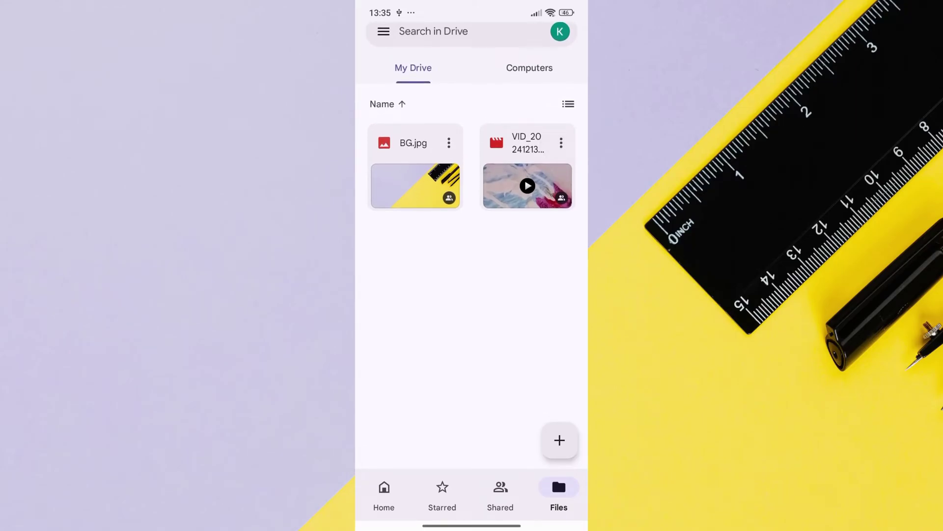
Bring up the options menu for VID_20241213_132343.mp4 in My Drive
click(561, 142)
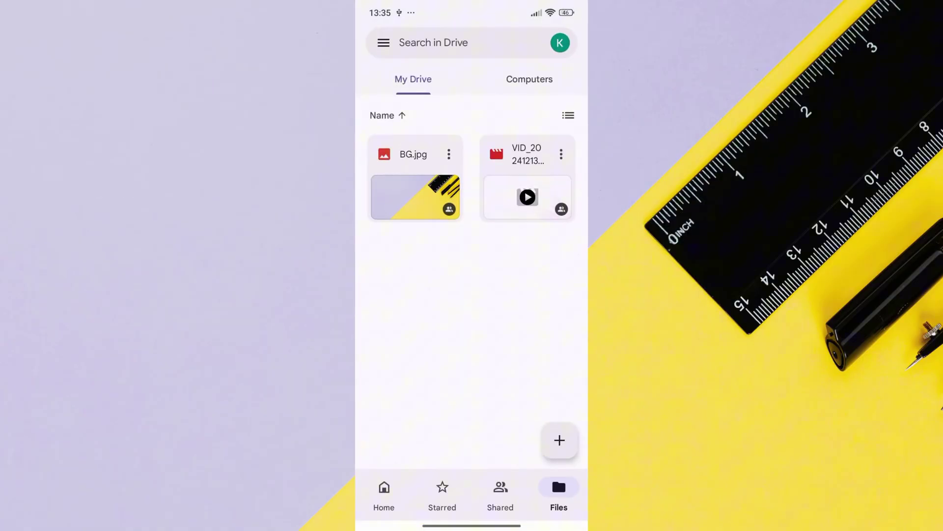
click(528, 197)
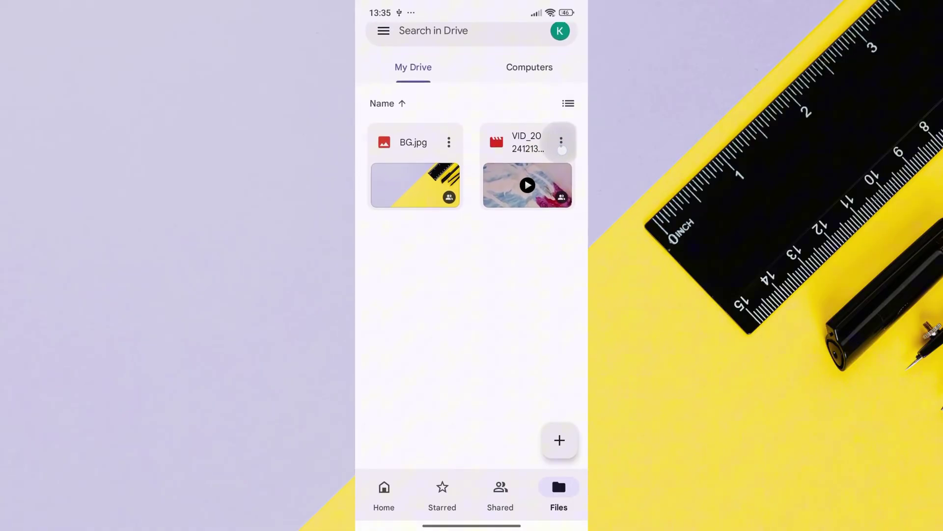
Reach the video's General access setting, currently showing Restricted
click(561, 142)
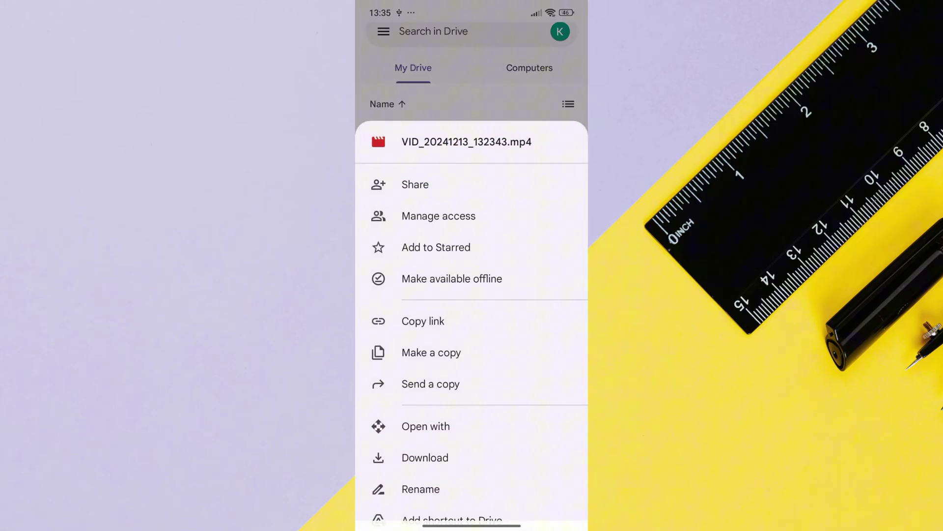
scroll(472, 331, down, 3)
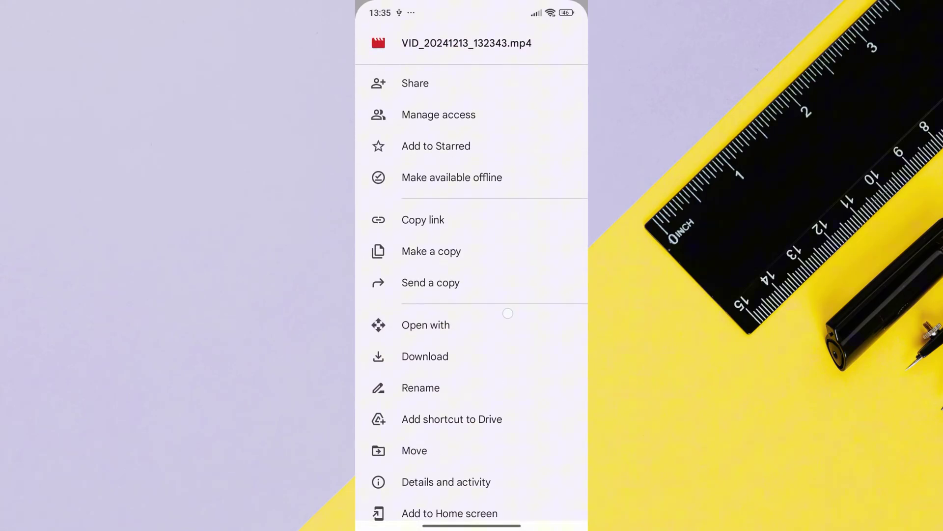
click(439, 117)
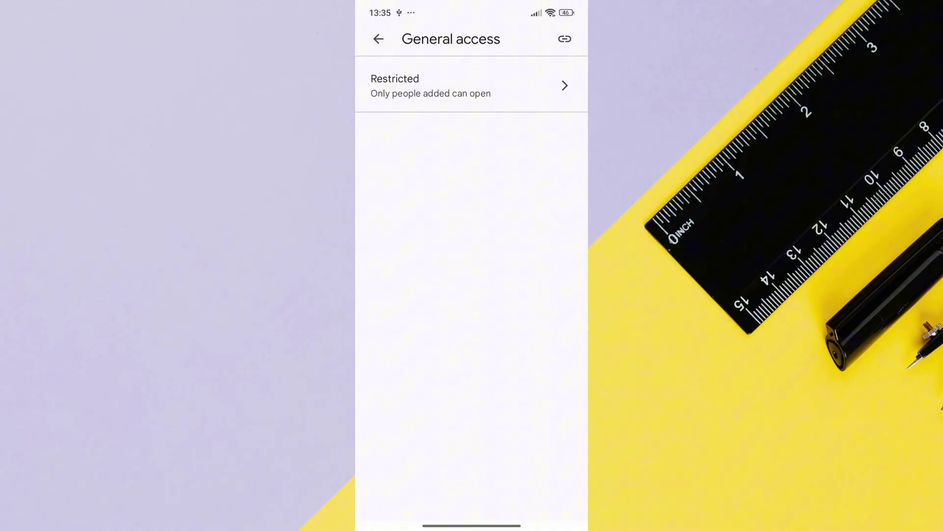
Set general access to Anyone with the link with the Viewer role
click(499, 85)
click(485, 133)
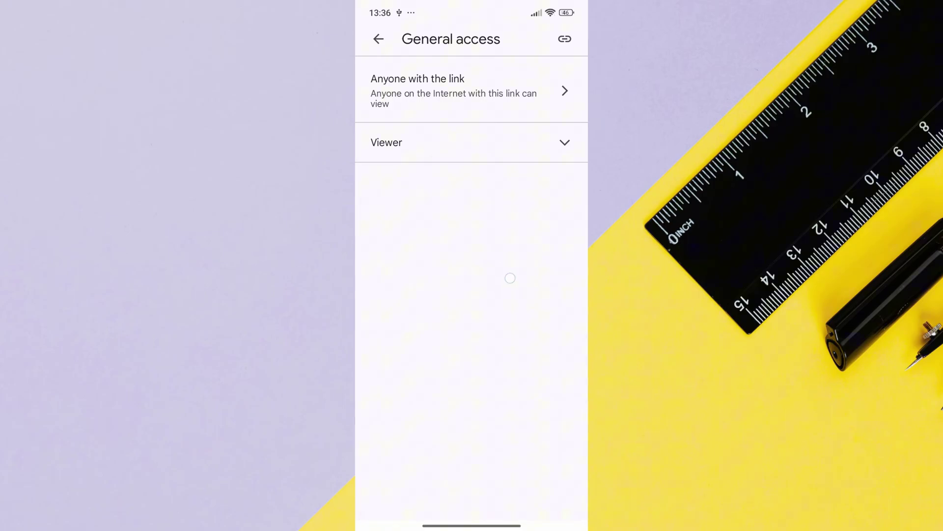
click(472, 142)
click(471, 294)
Copy the video's share link and return to the My Drive file list
click(565, 38)
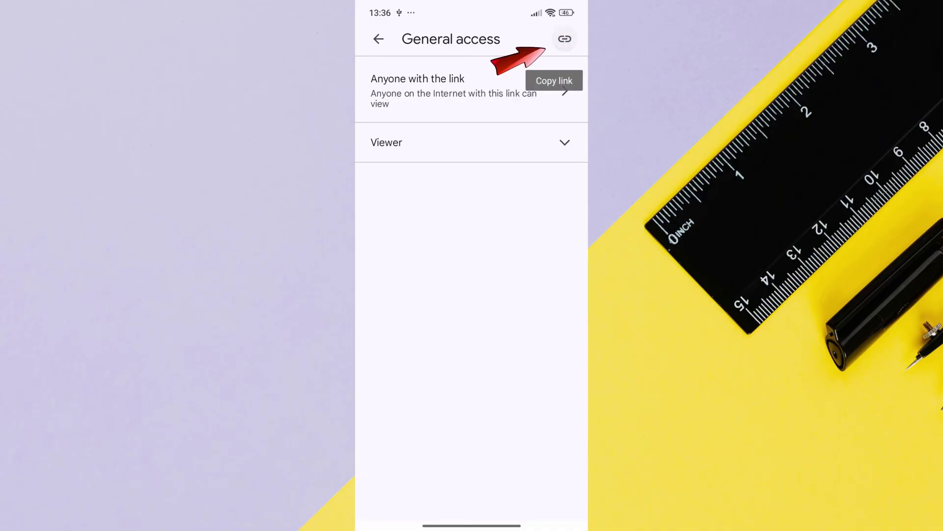
click(565, 39)
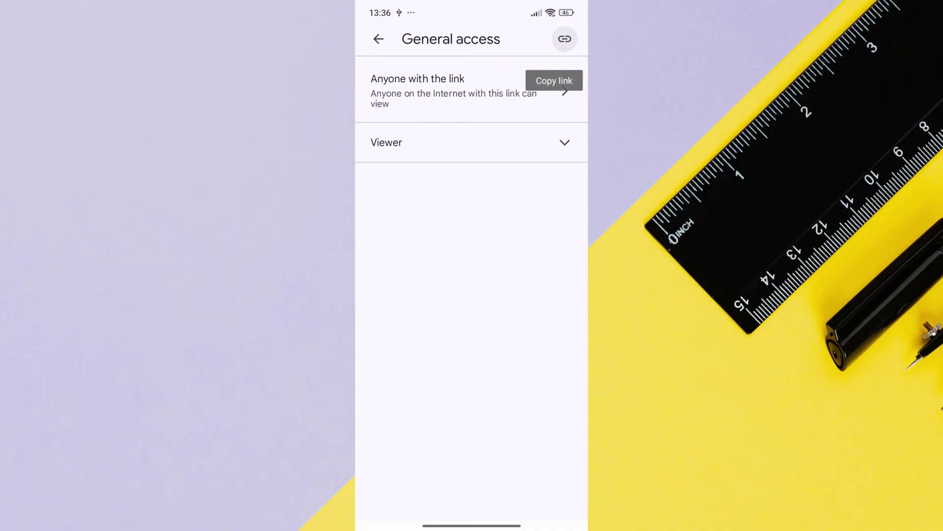
click(447, 294)
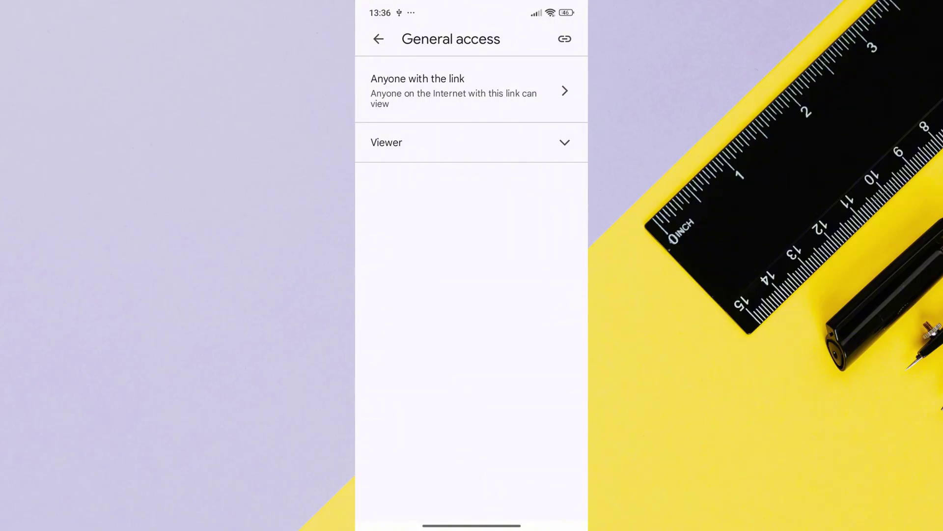
click(378, 39)
click(378, 39)
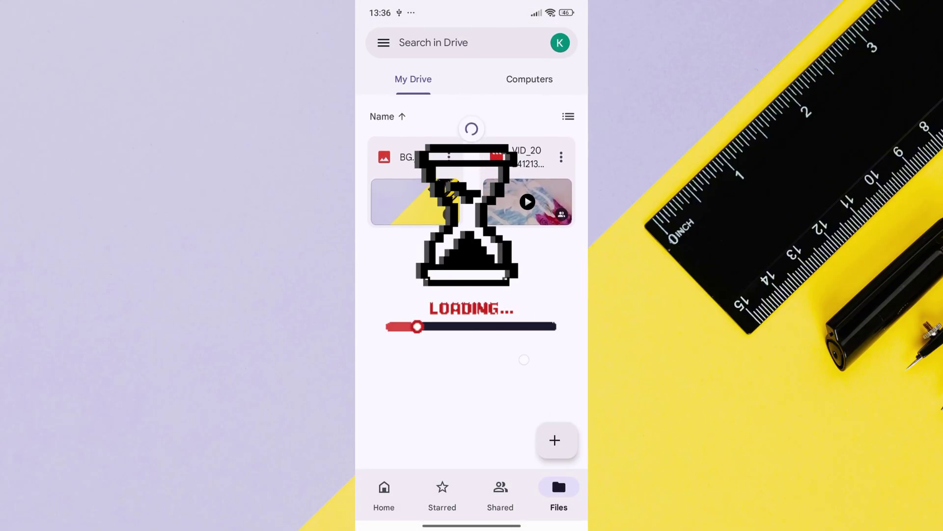
Leave Drive for the home screen, briefly showing the app drawer
key(Home)
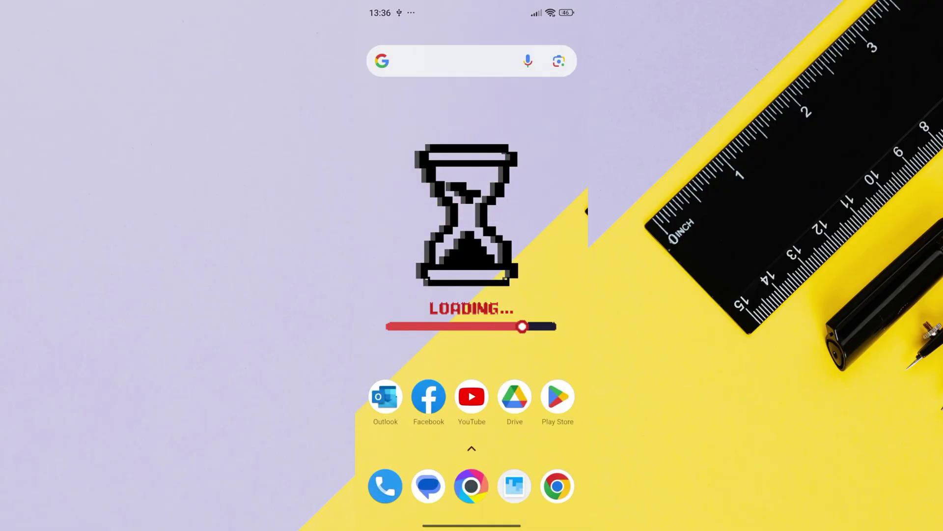
drag(471, 448, 472, 222)
key(Home)
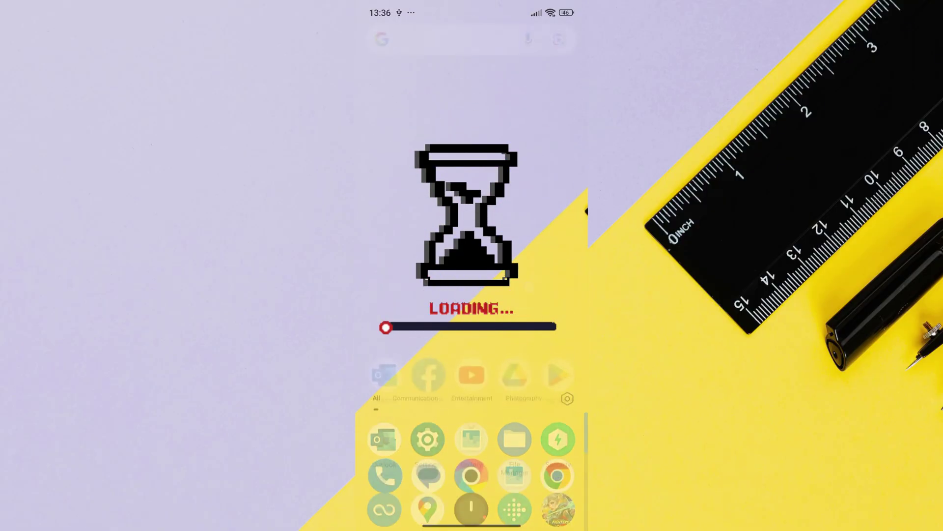